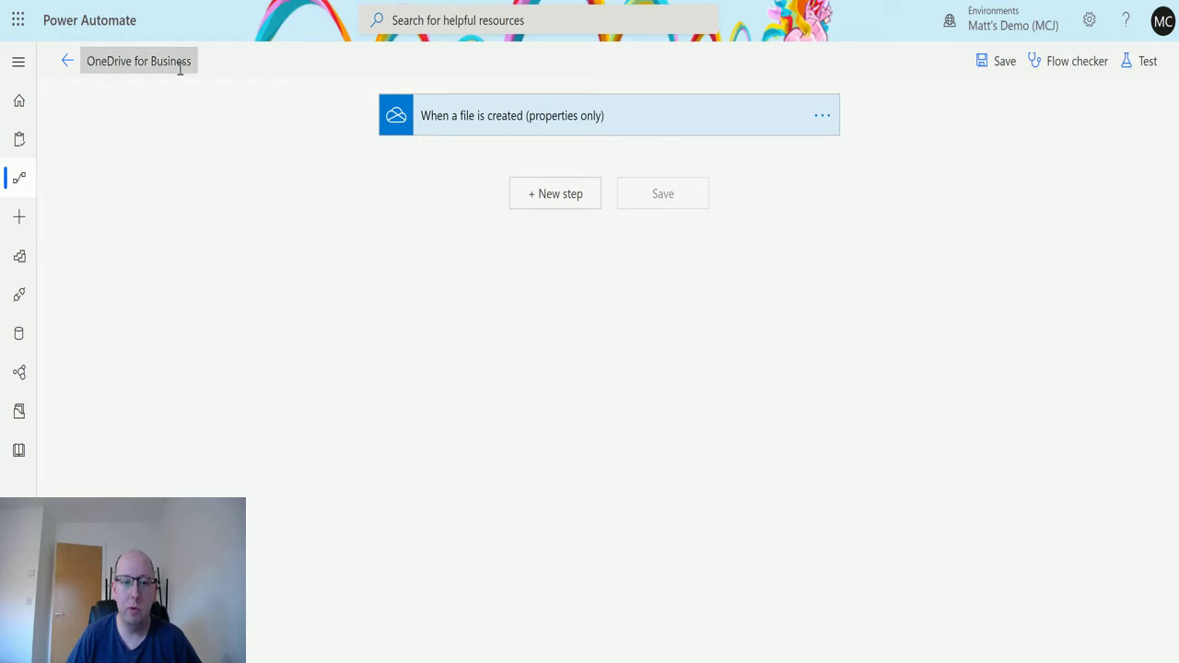
Add the OneDrive for Business action Extract archive to folder after the file-created trigger
click(669, 124)
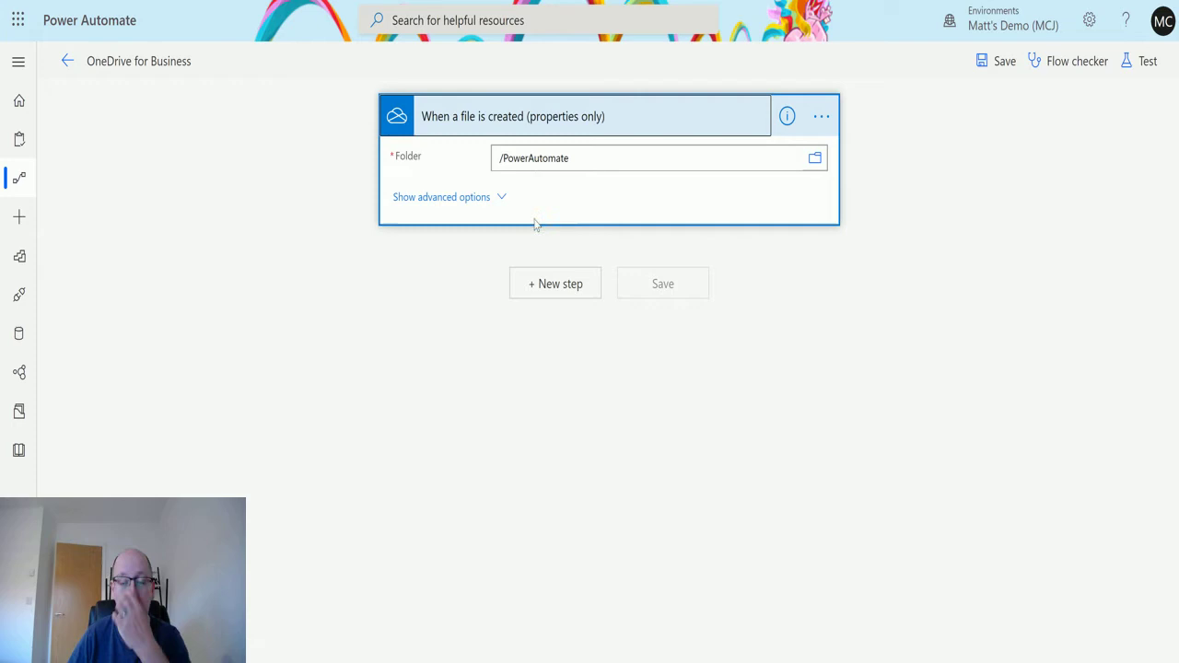
click(570, 287)
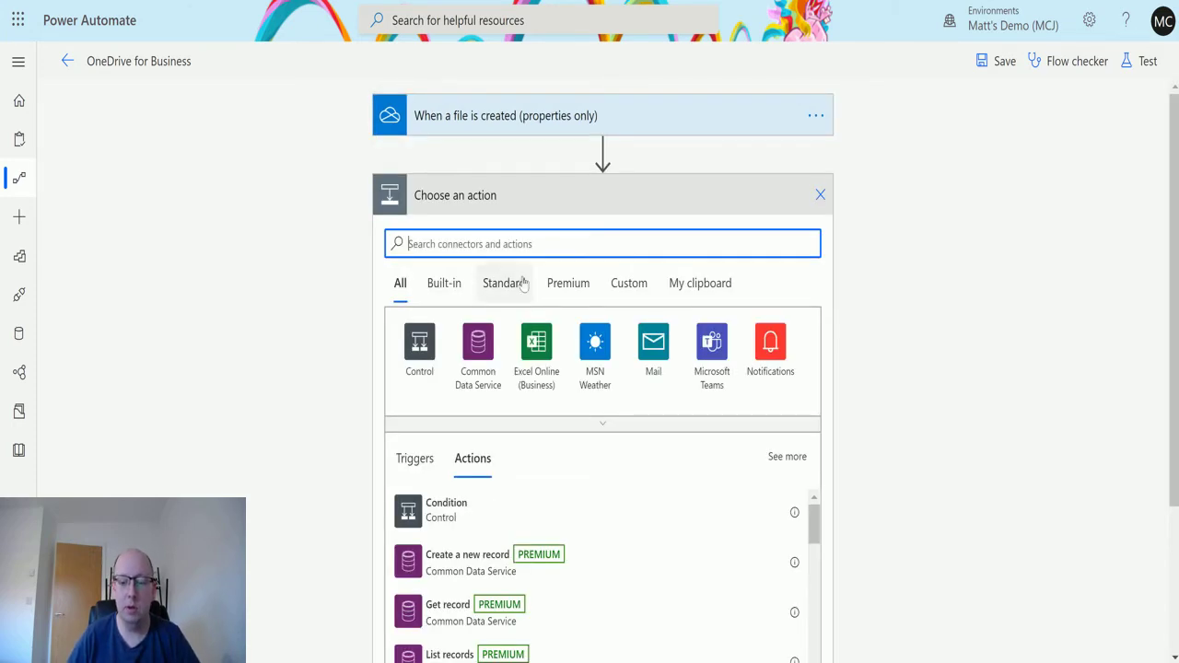
text(onedri)
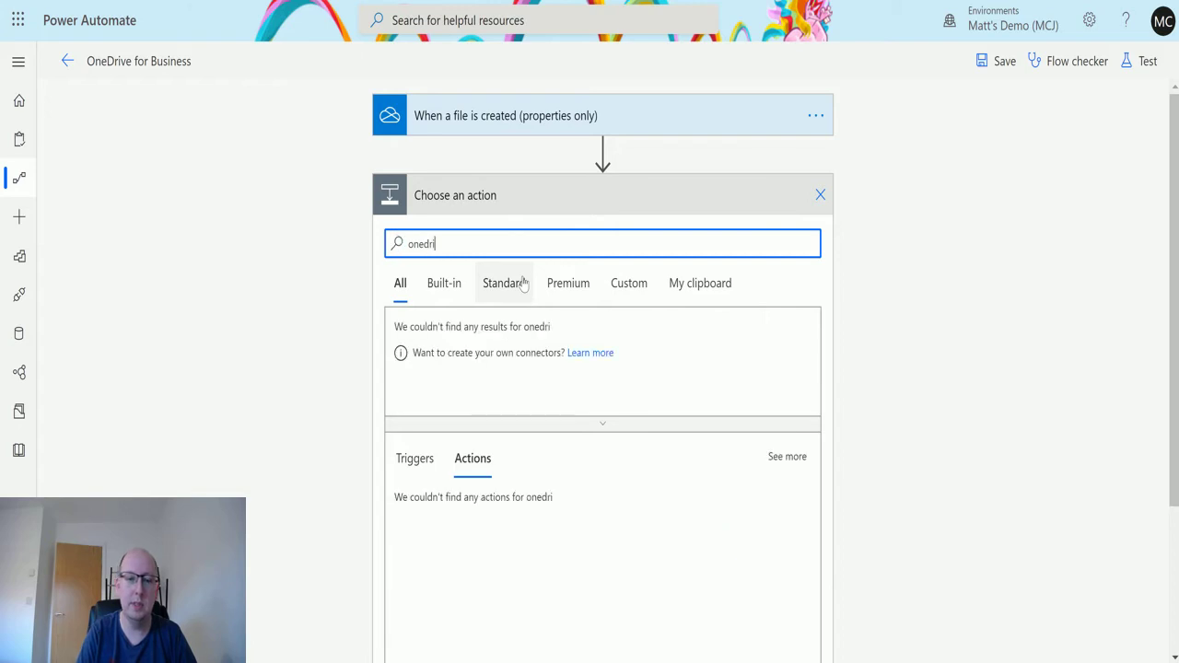
text(ve)
click(428, 346)
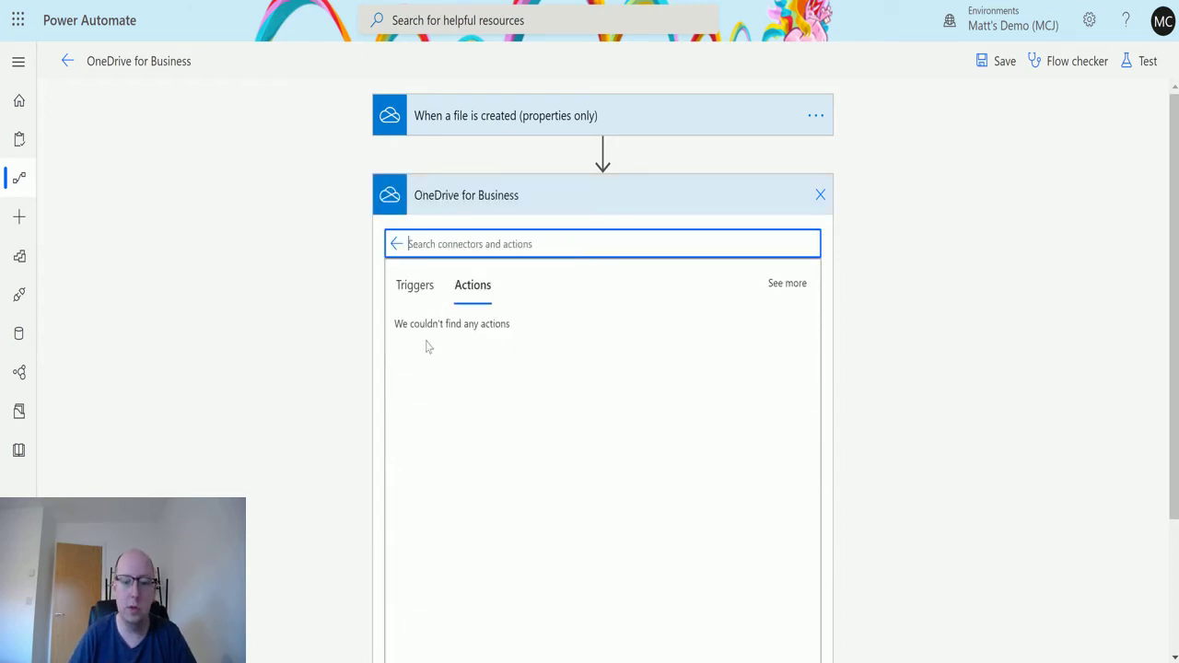
scroll(553, 414, down, 4)
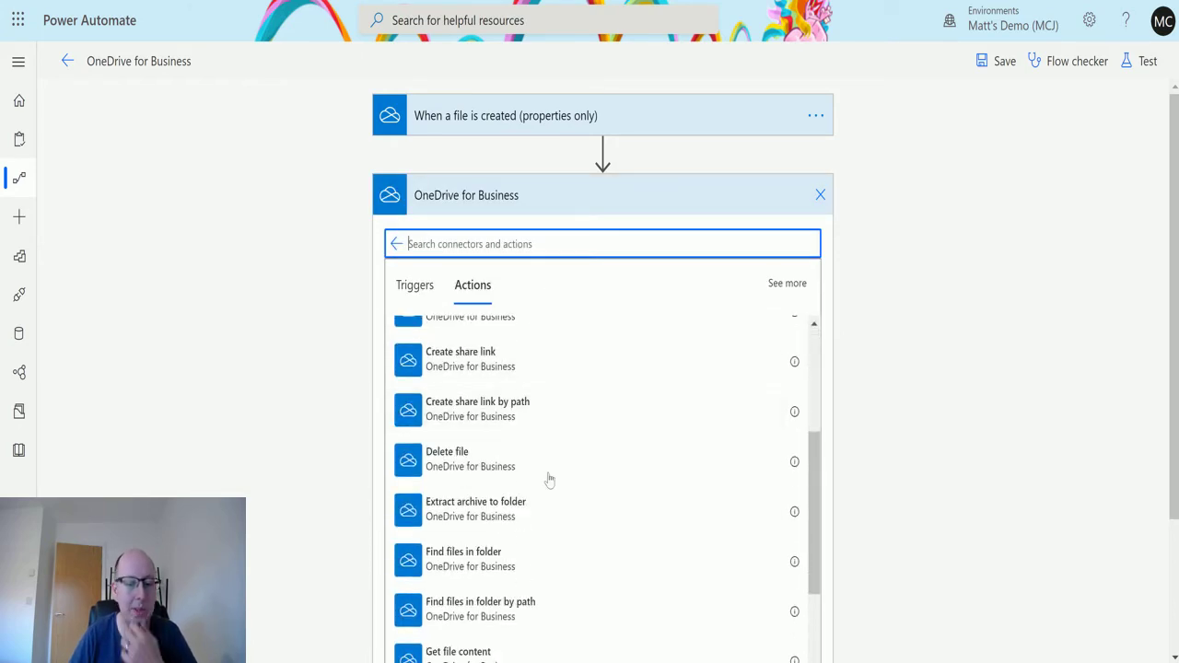
click(498, 523)
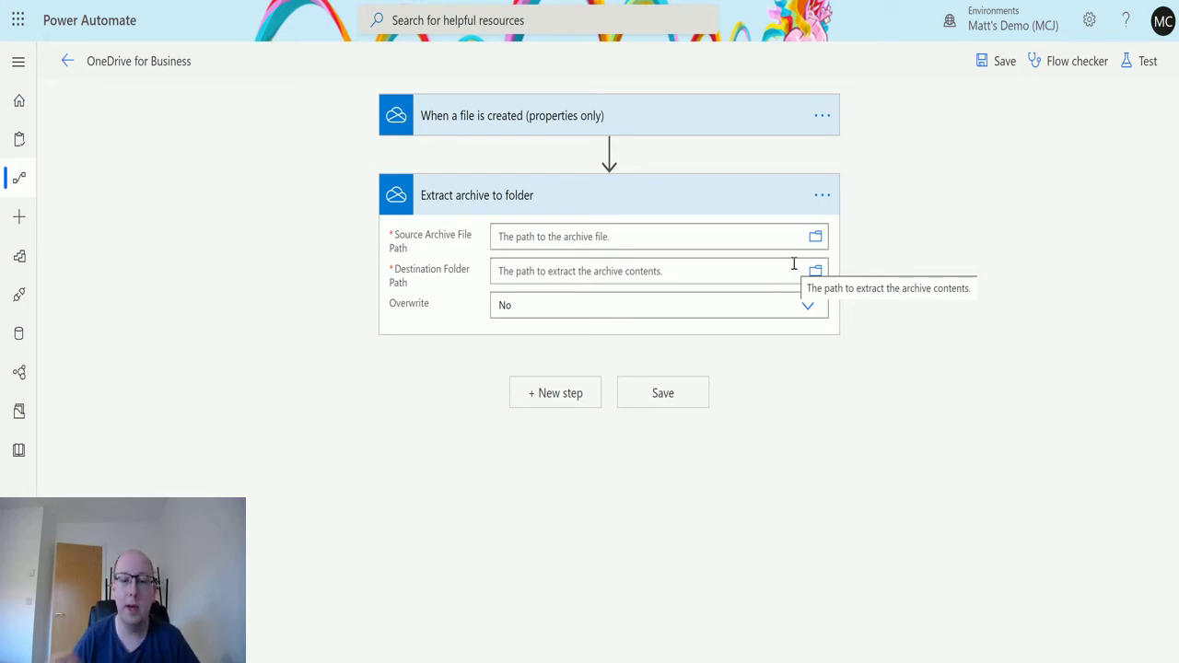
Set the Source Archive File Path to the trigger's List of Files Path dynamic content
click(679, 236)
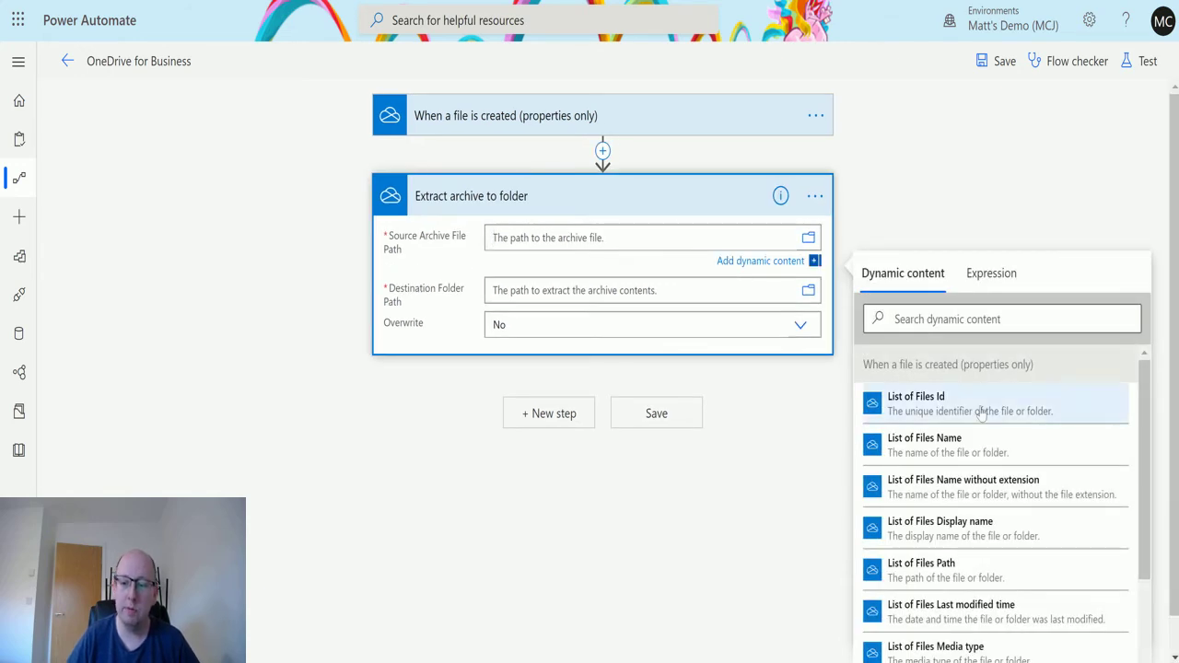
click(1006, 576)
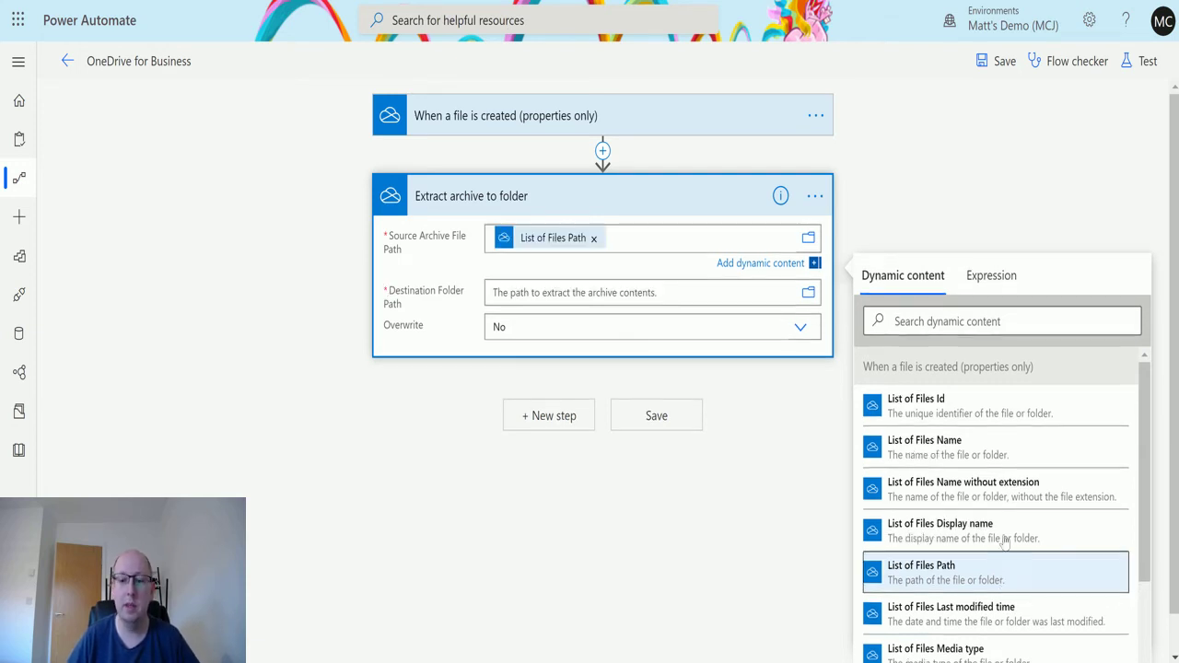
mouse_move(541, 239)
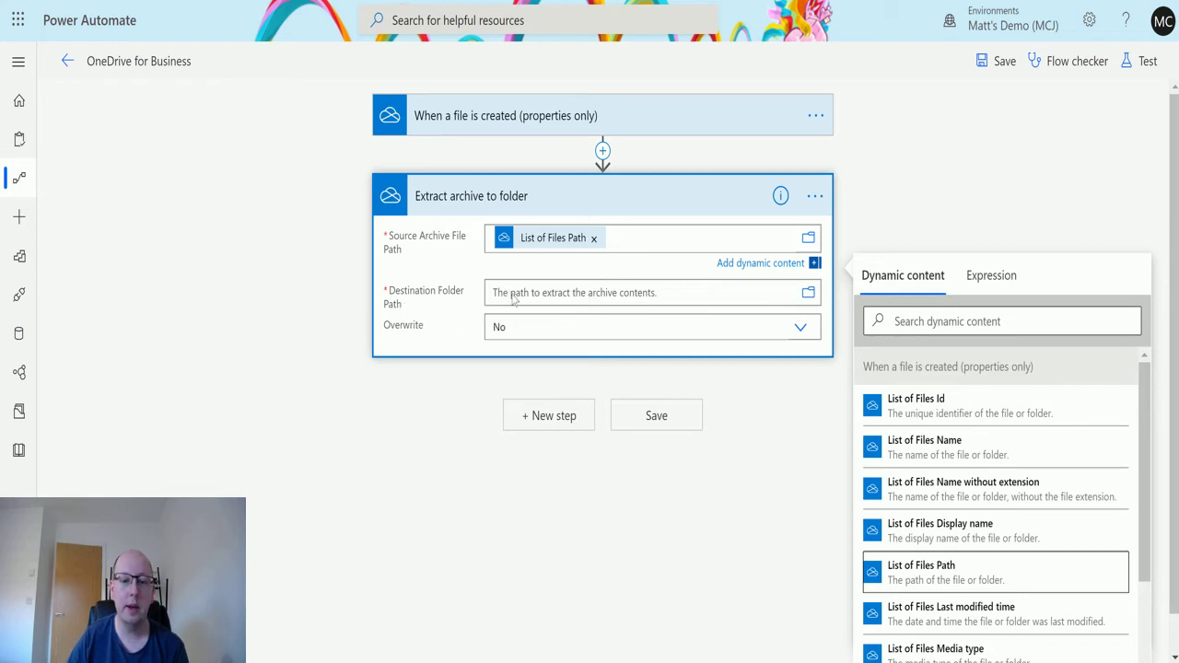
Set the Destination Folder Path to /PowerAutomate/StopLooping/Test and Overwrite to Yes in the extract action
click(652, 295)
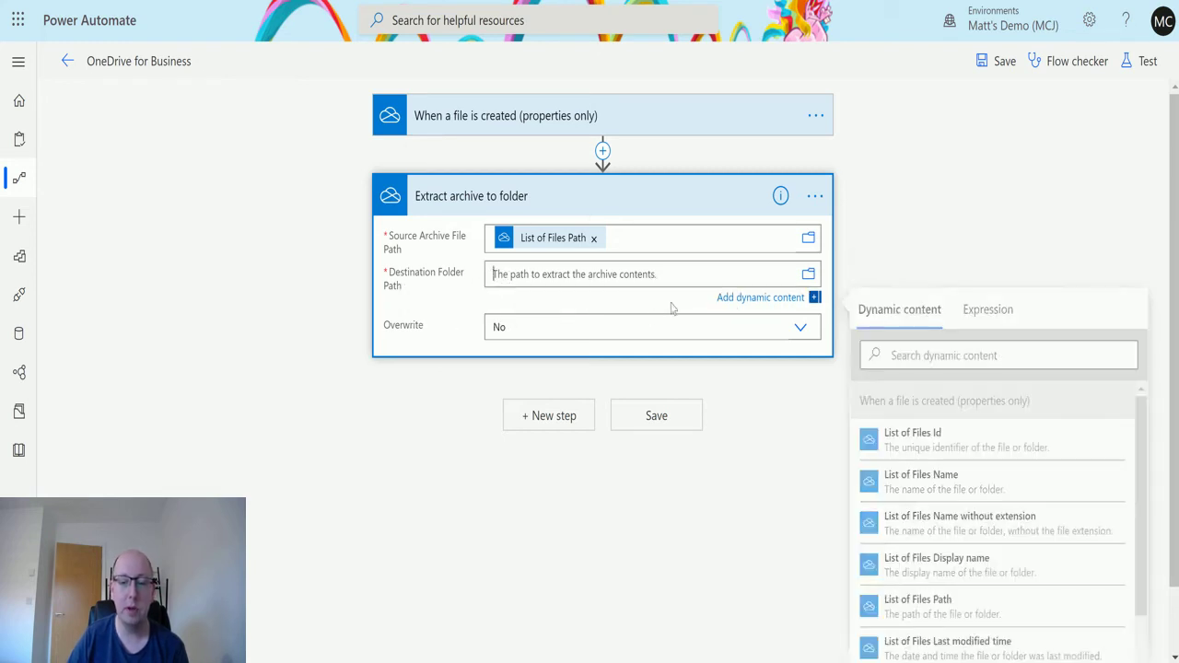
click(809, 275)
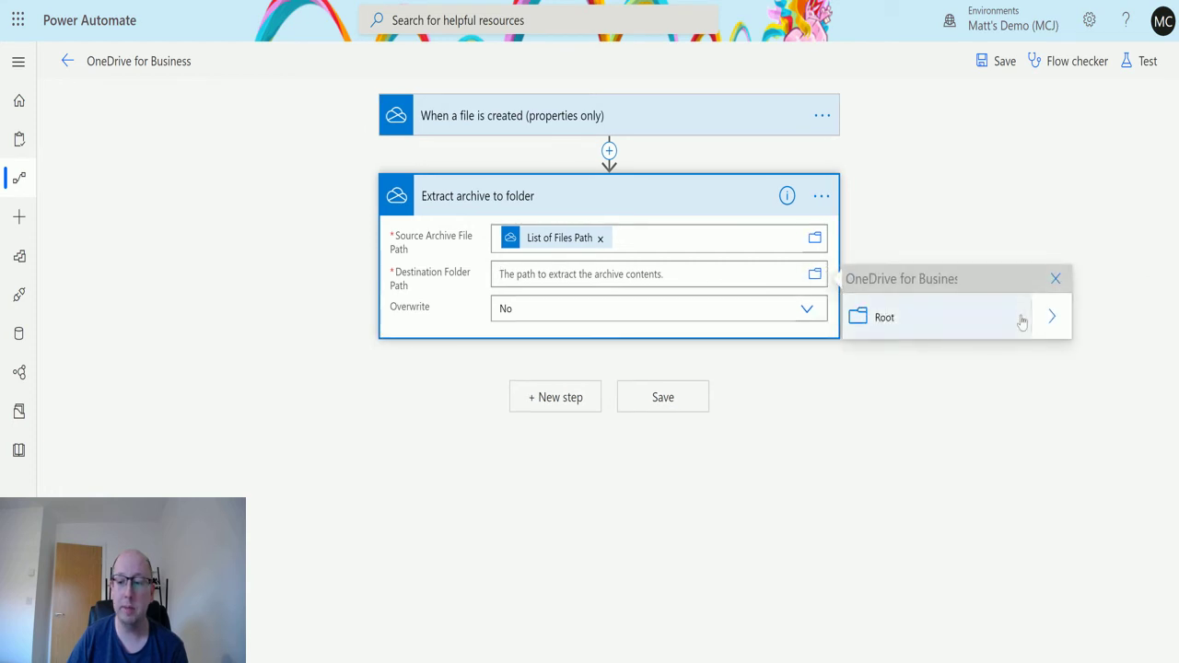
click(1052, 316)
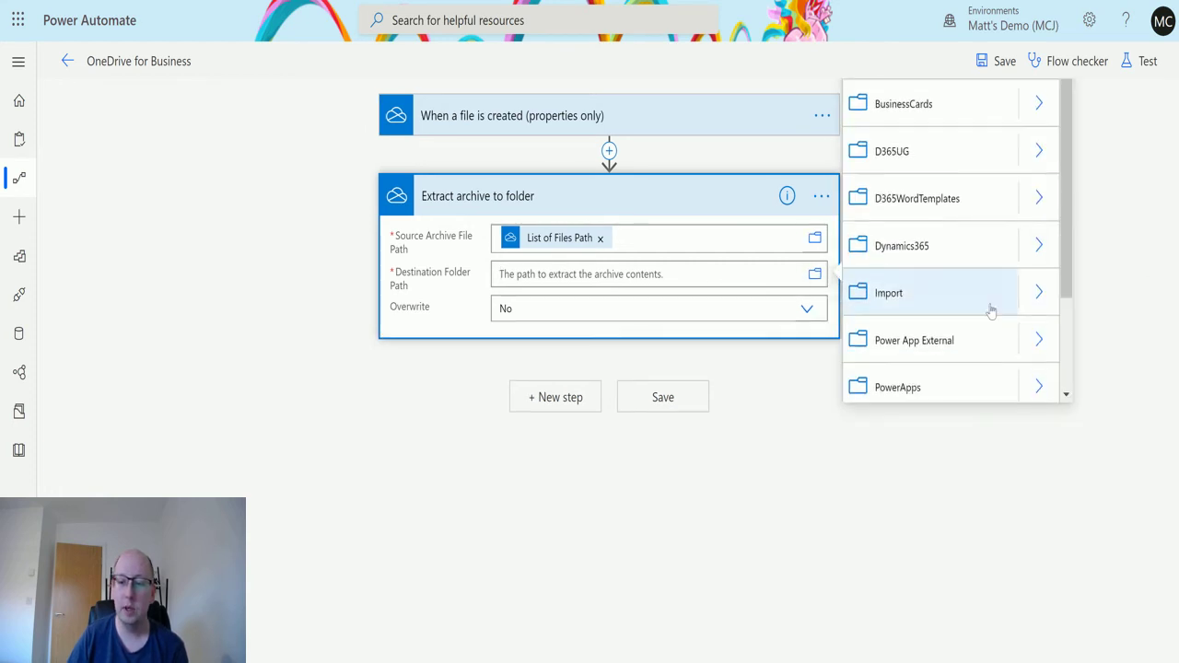
scroll(991, 312, down, 3)
click(1039, 297)
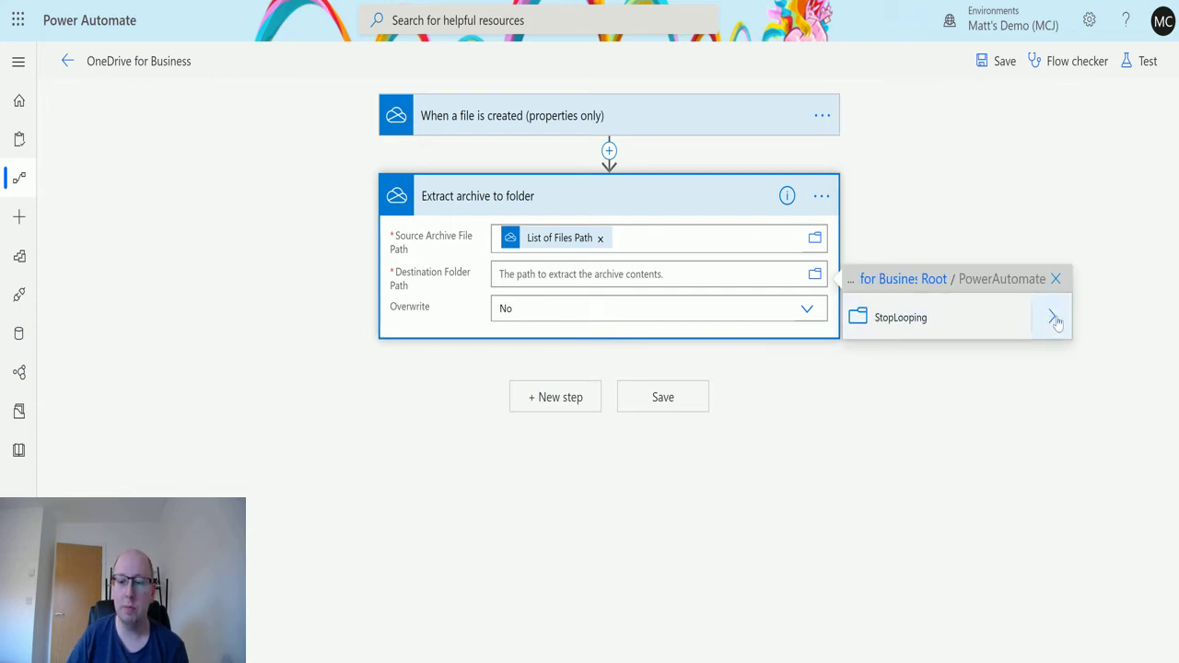
click(1050, 318)
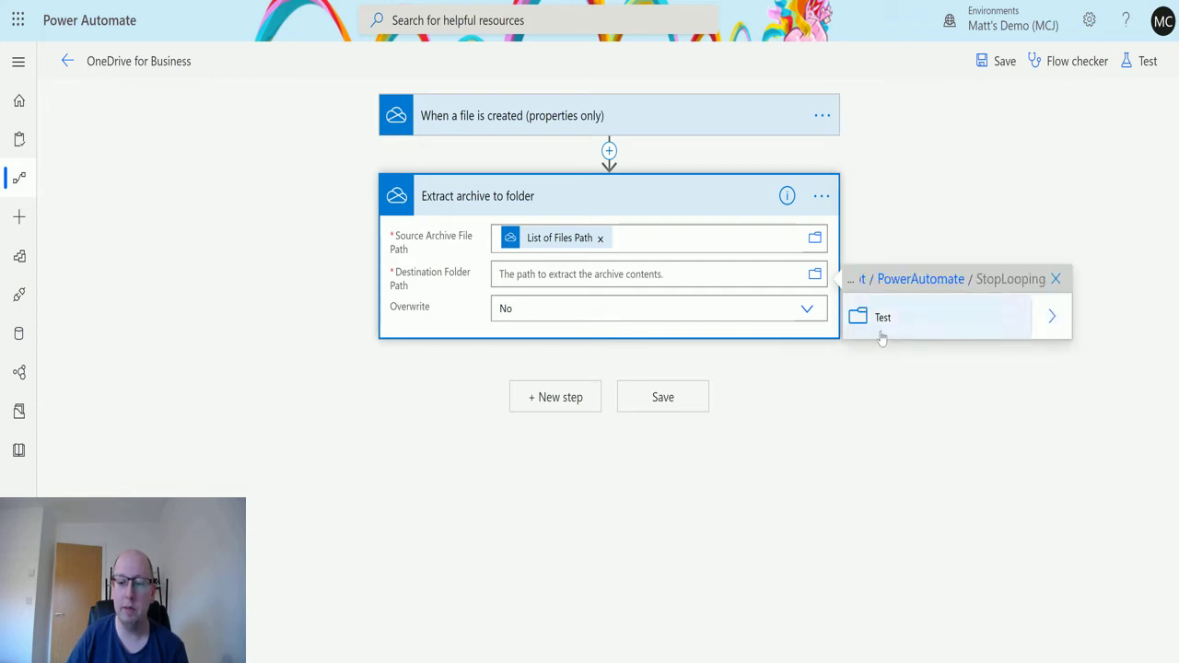
click(919, 326)
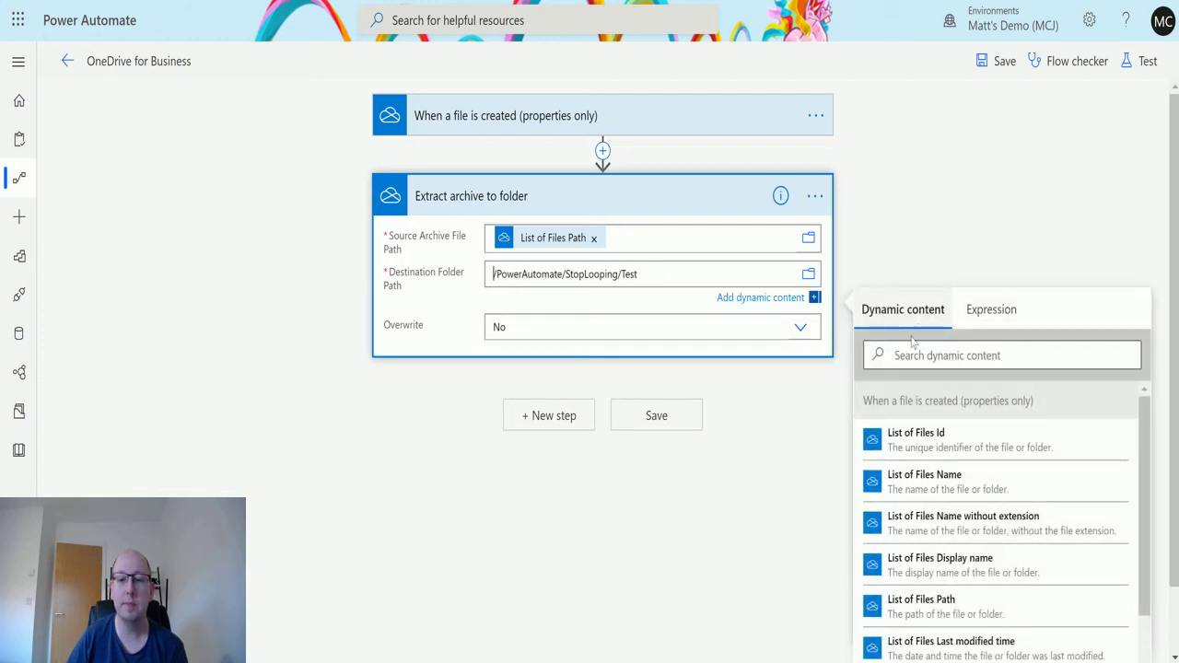
click(369, 392)
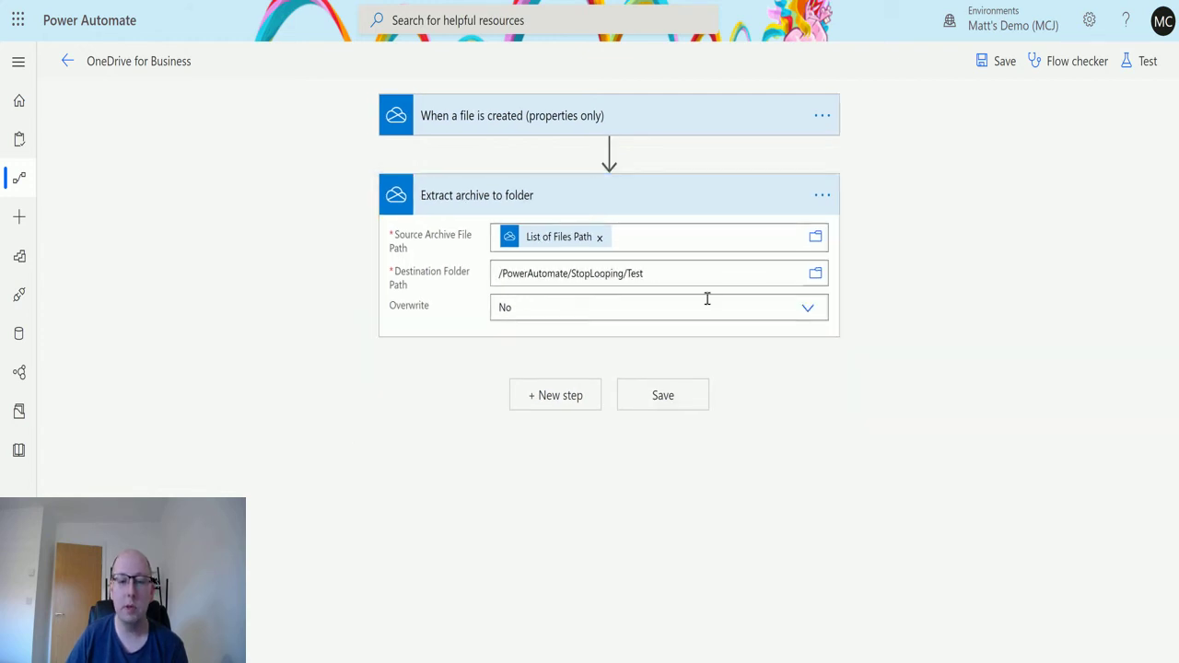
click(810, 310)
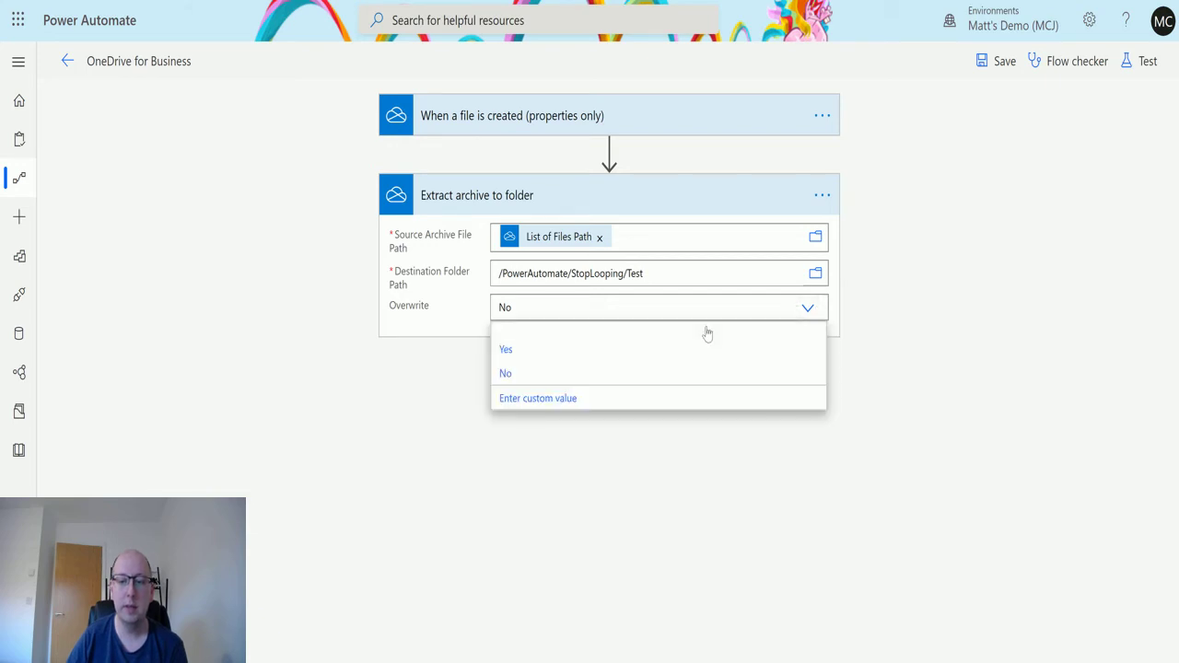
click(552, 354)
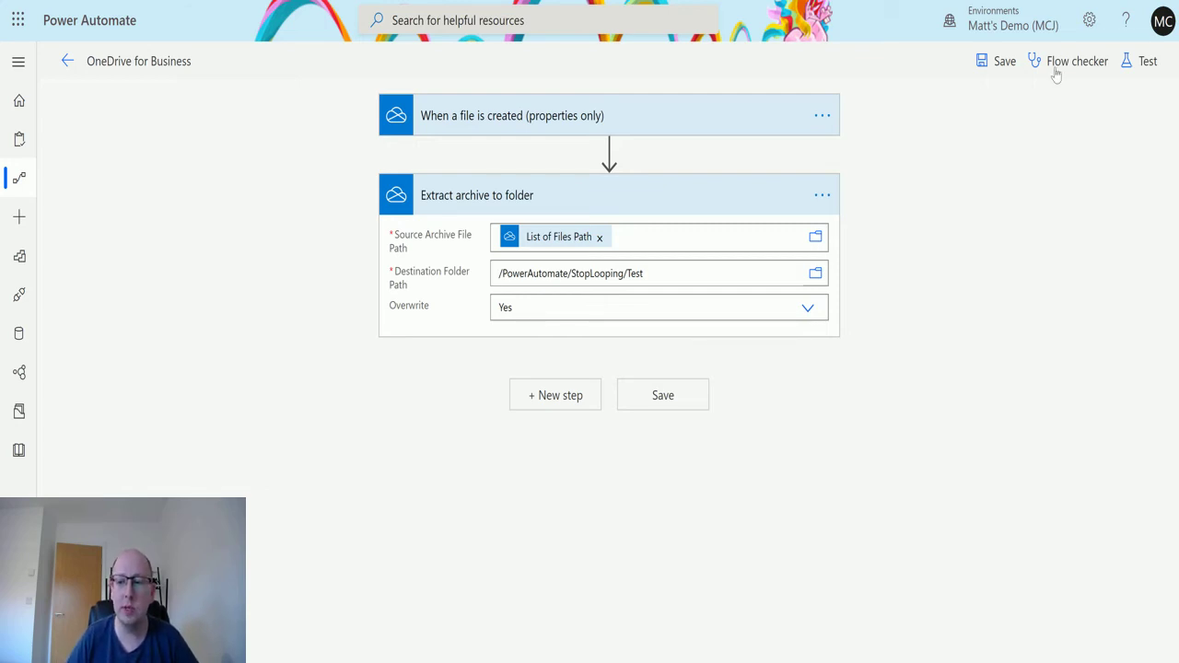
Save the flow and start a test in which the trigger action is performed manually
click(1149, 61)
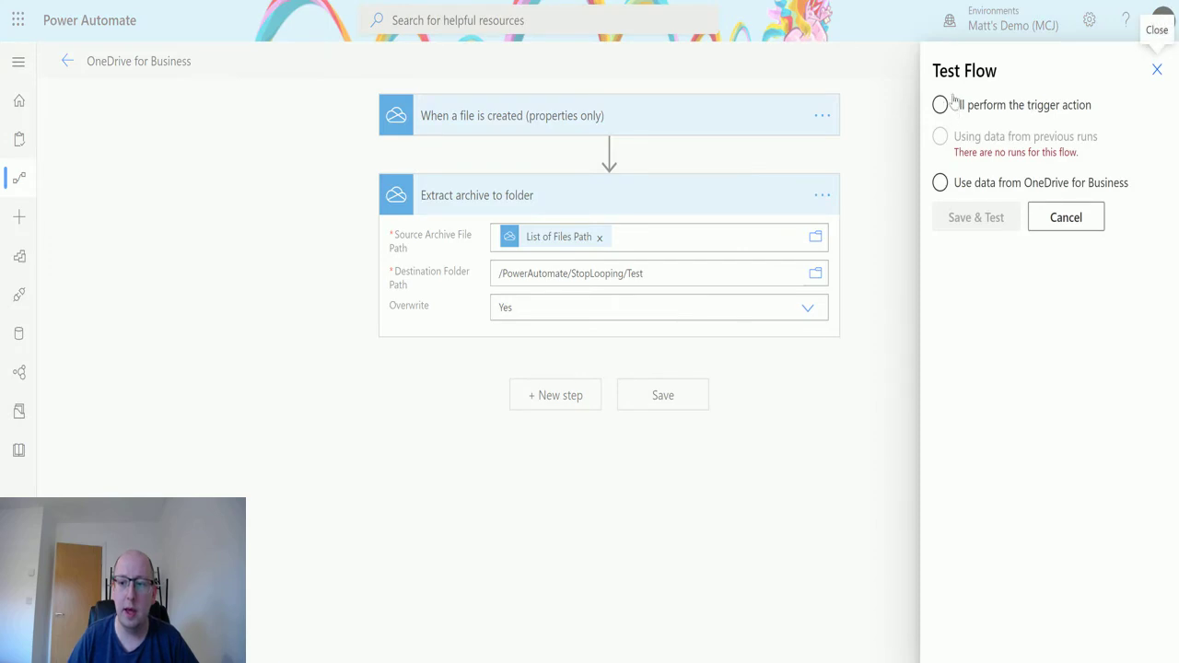
click(952, 104)
click(990, 229)
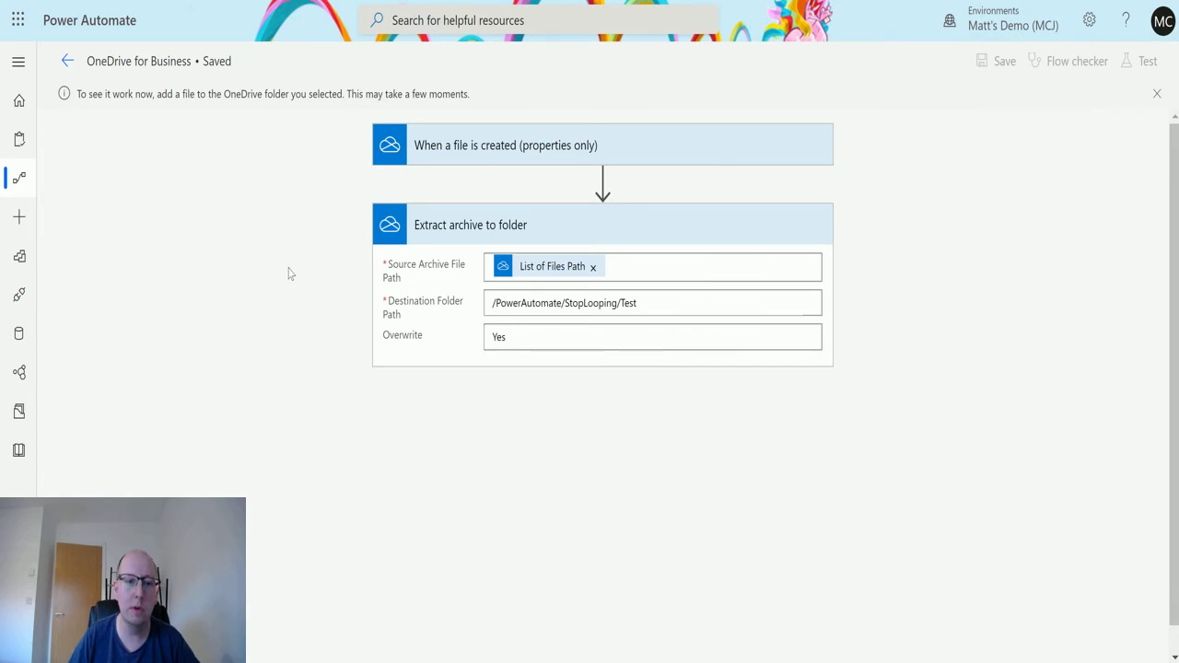
Switch to OneDrive and upload CustomOrdersProdsERD.zip from the Desktop into the PowerAutomate folder
key(alt+Tab)
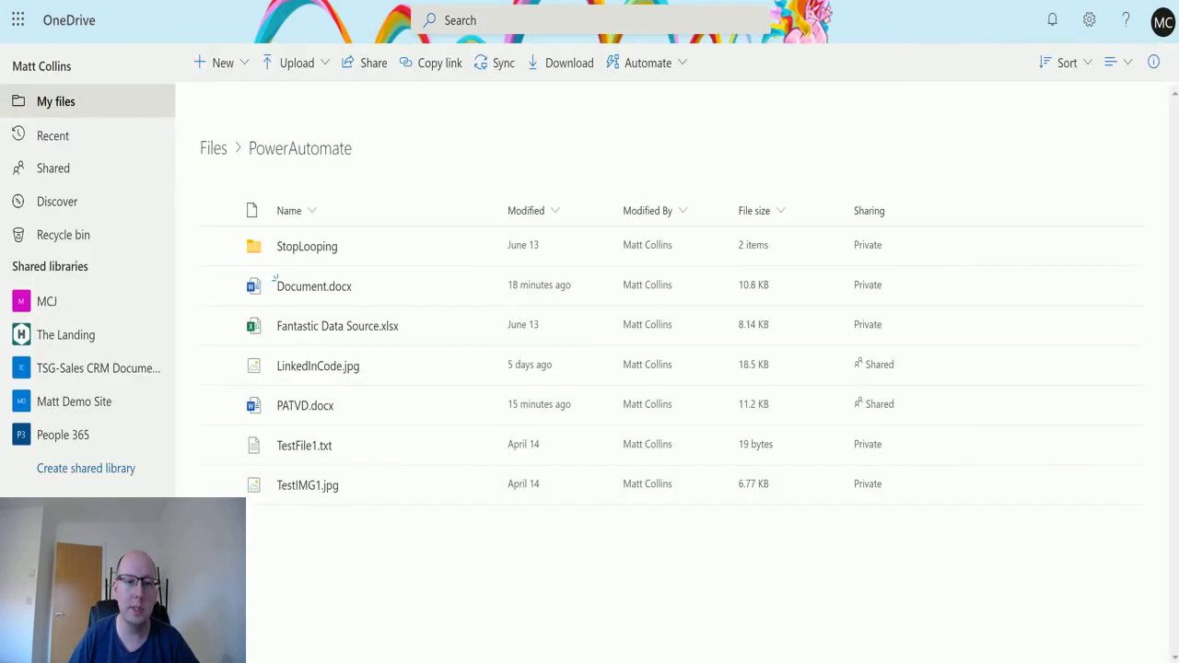
click(291, 65)
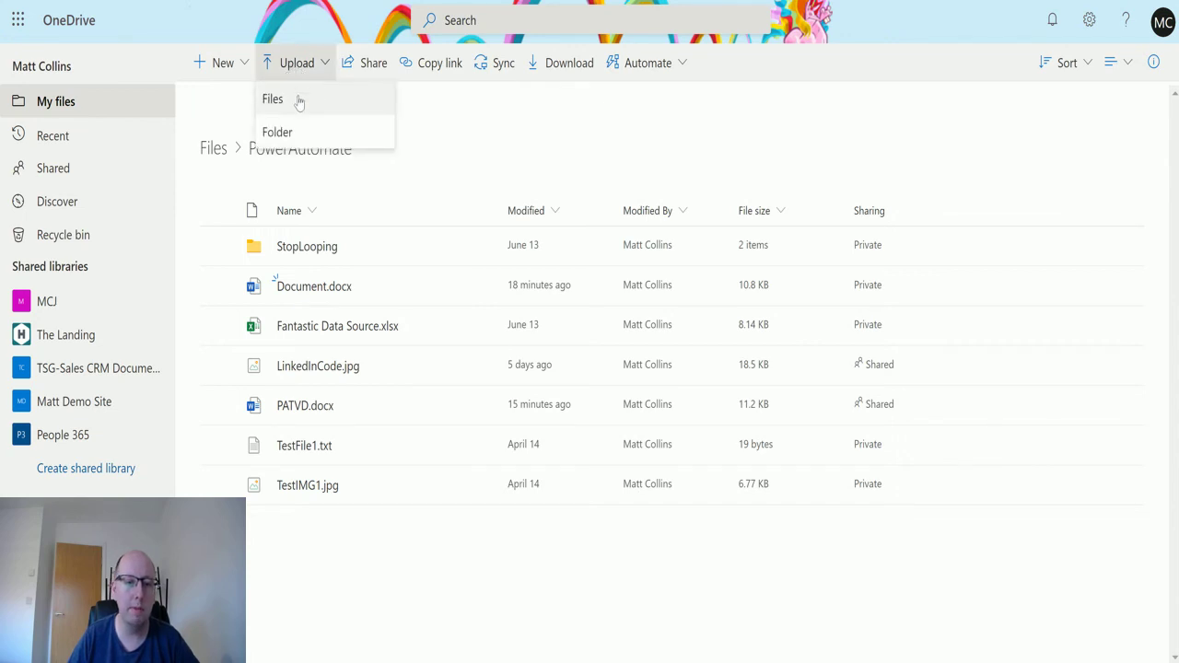
click(302, 108)
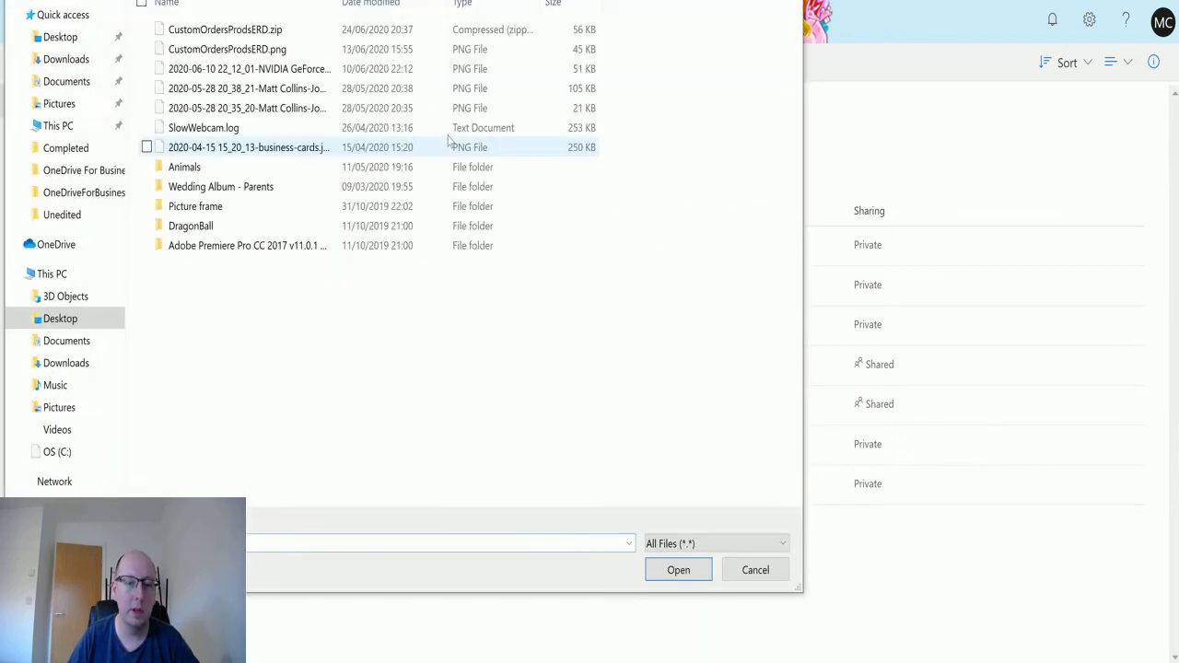
click(253, 37)
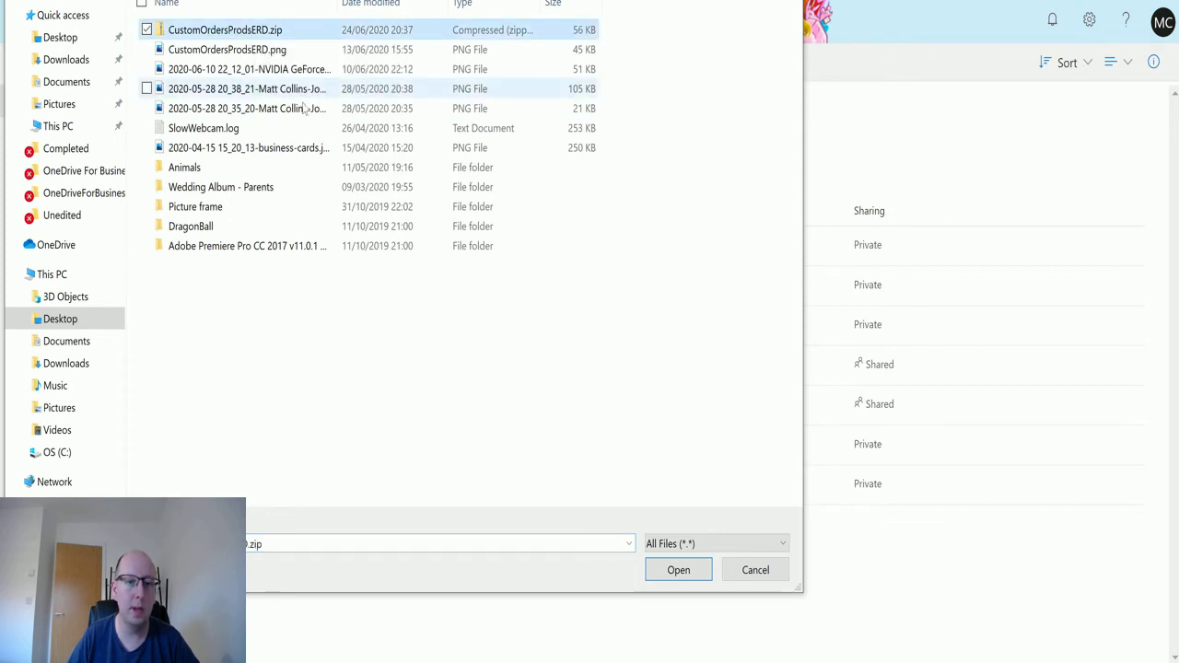
click(682, 569)
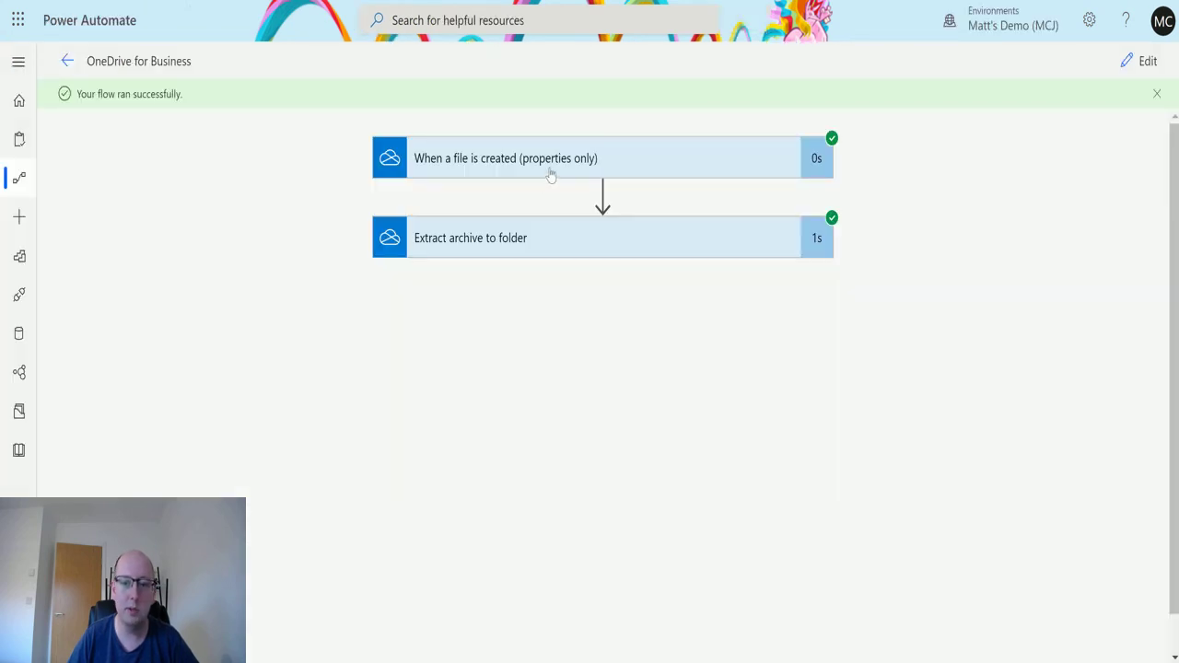
Examine the trigger's outputs in the flow run and the extract action's inputs, including the end of the source archive path
click(550, 175)
scroll(553, 166, down, 2)
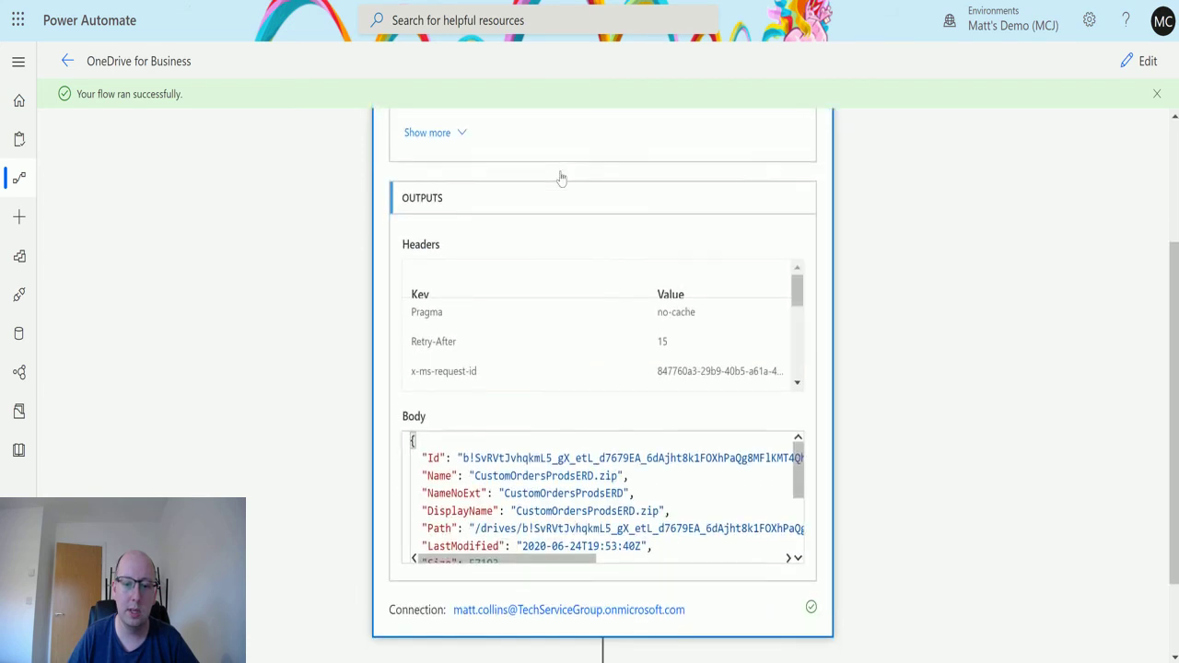
scroll(562, 276, down, 2)
click(589, 600)
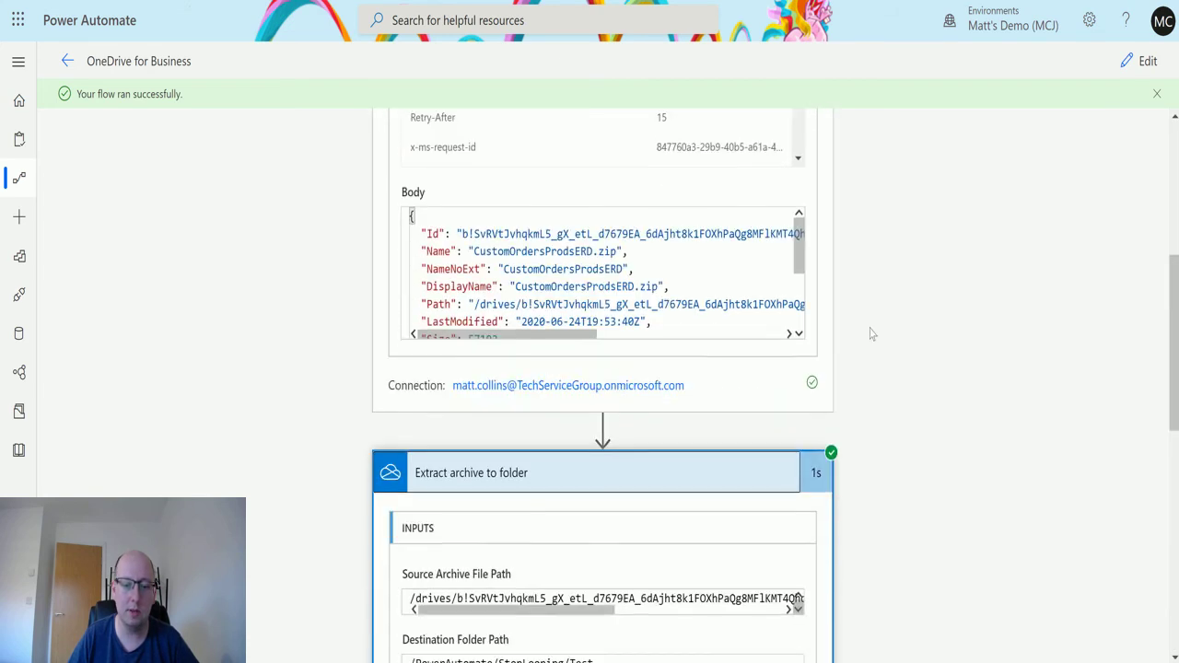
scroll(857, 334, down, 4)
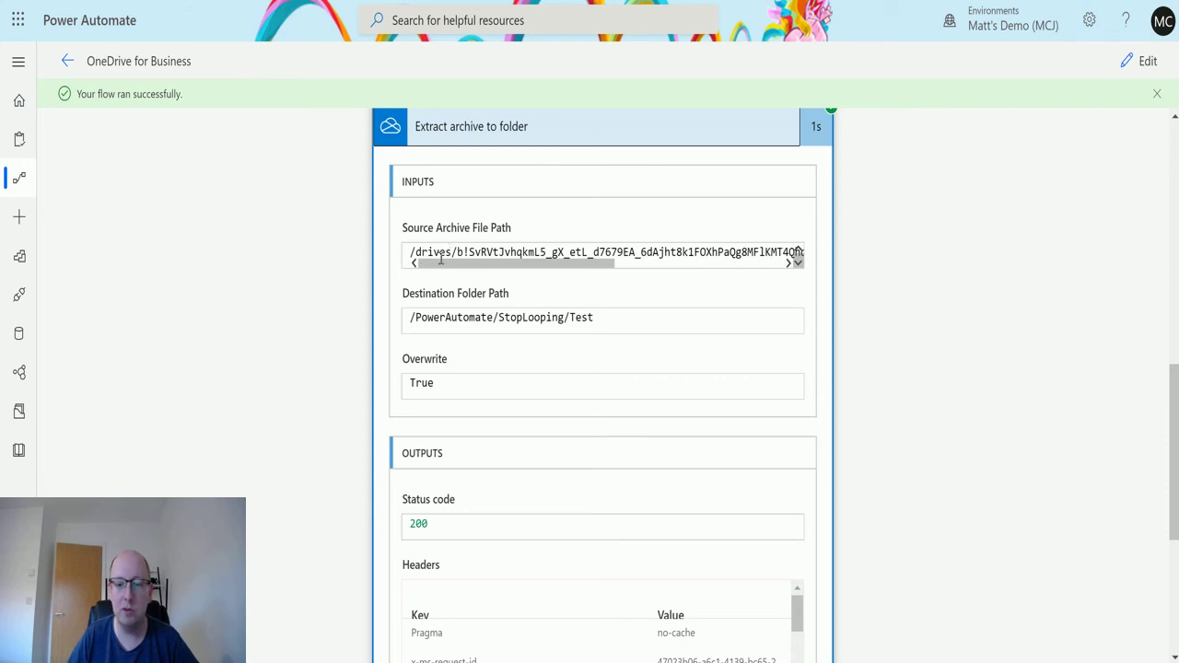
drag(593, 263, 724, 287)
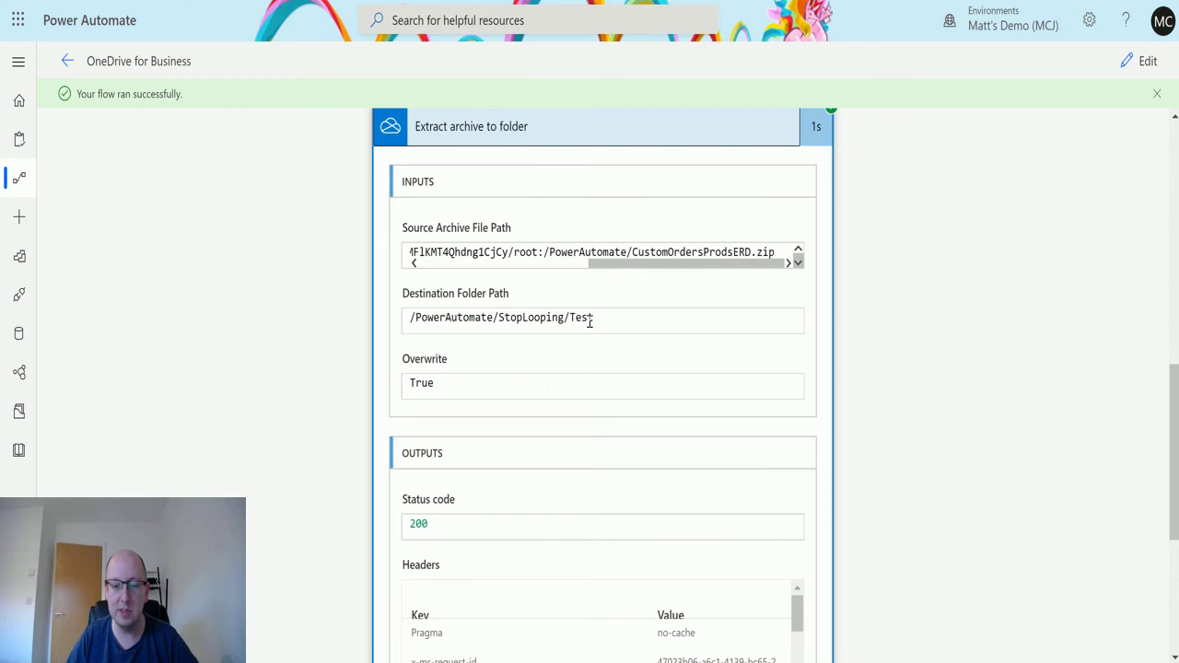
Examine the Extract archive to folder outputs, reading through the file entries in the body
scroll(654, 304, down, 2)
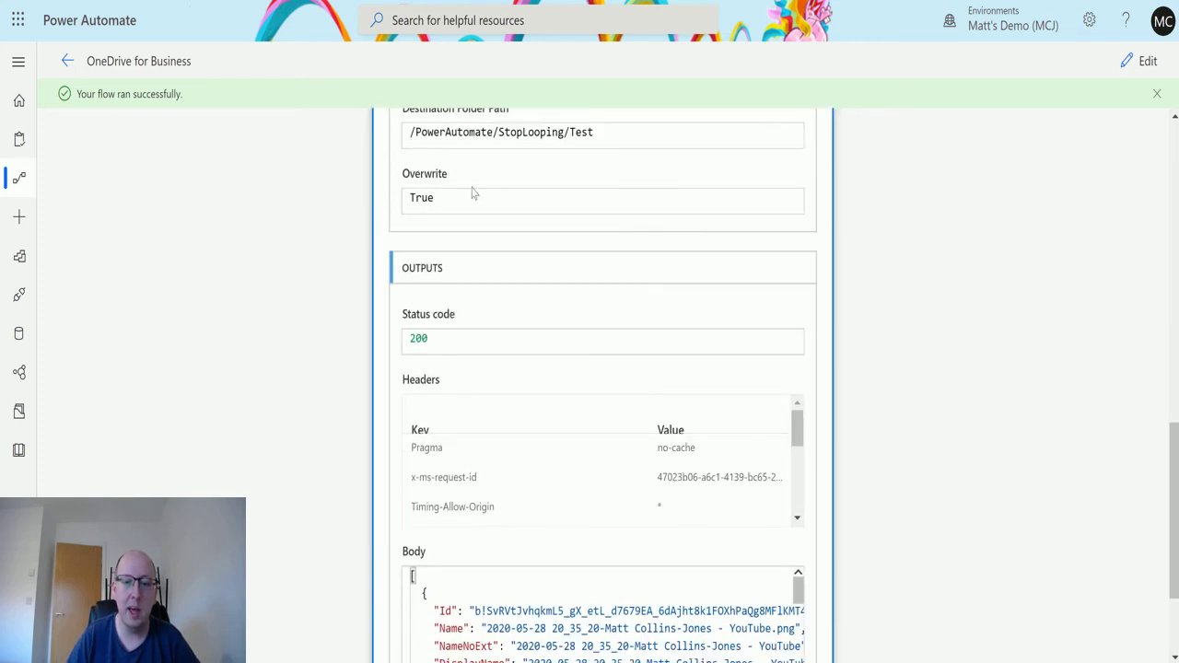
scroll(574, 200, down, 2)
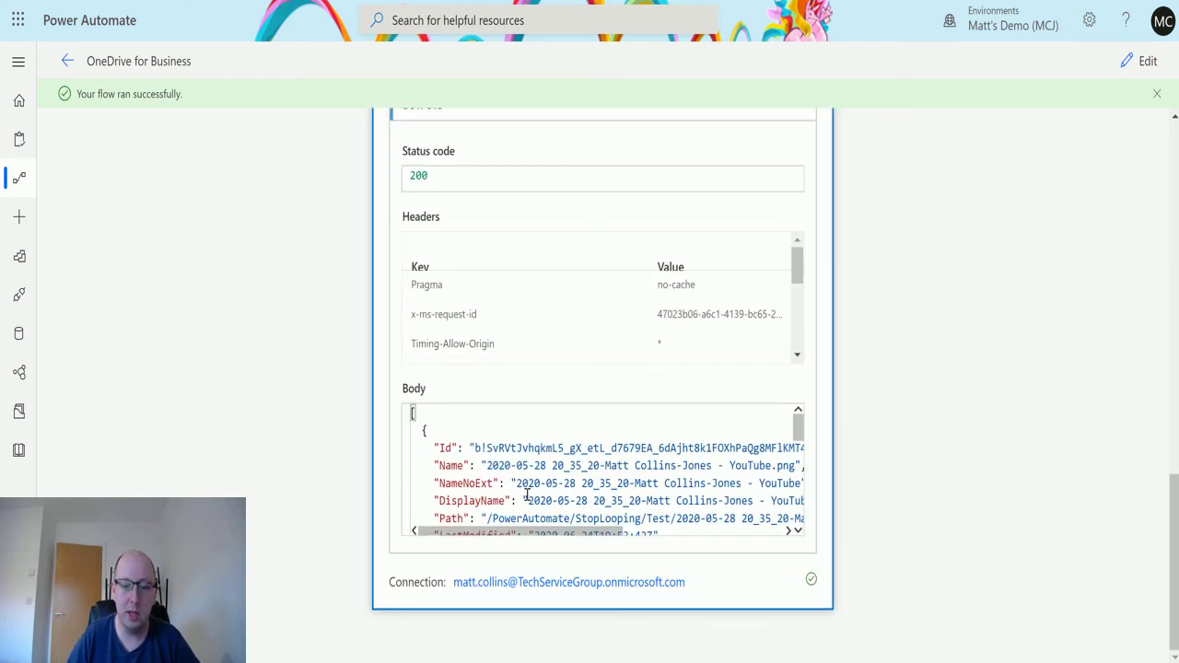
scroll(526, 494, down, 6)
scroll(630, 484, up, 6)
scroll(486, 505, down, 1)
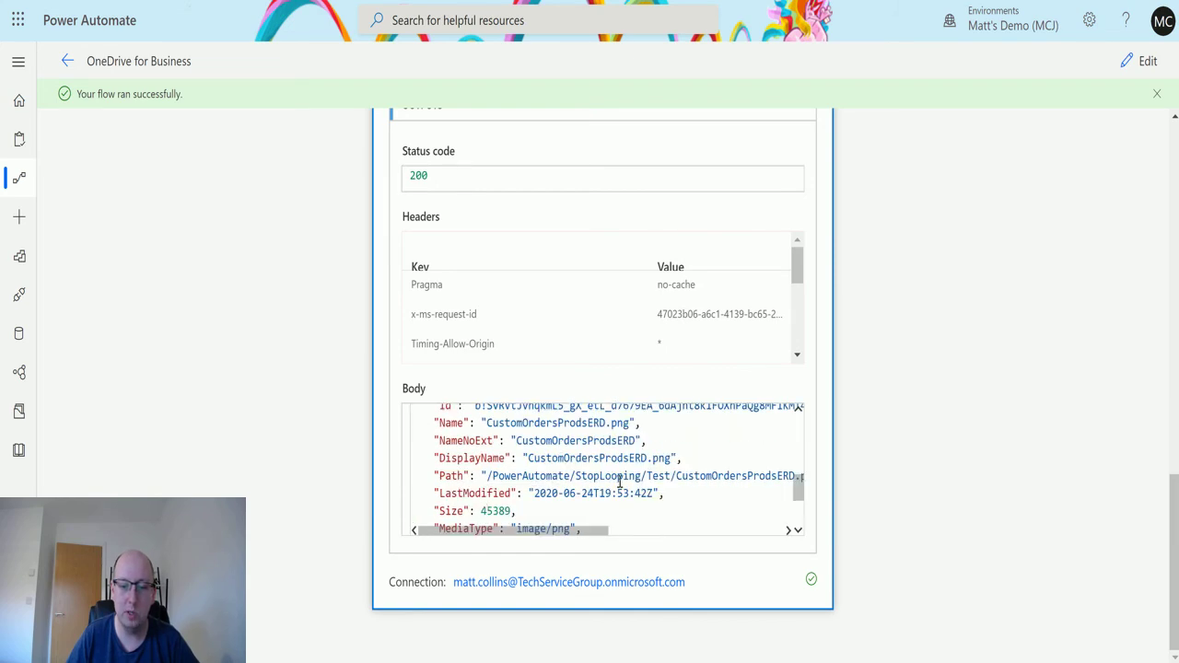
scroll(621, 482, down, 3)
scroll(596, 471, up, 1)
scroll(596, 472, up, 4)
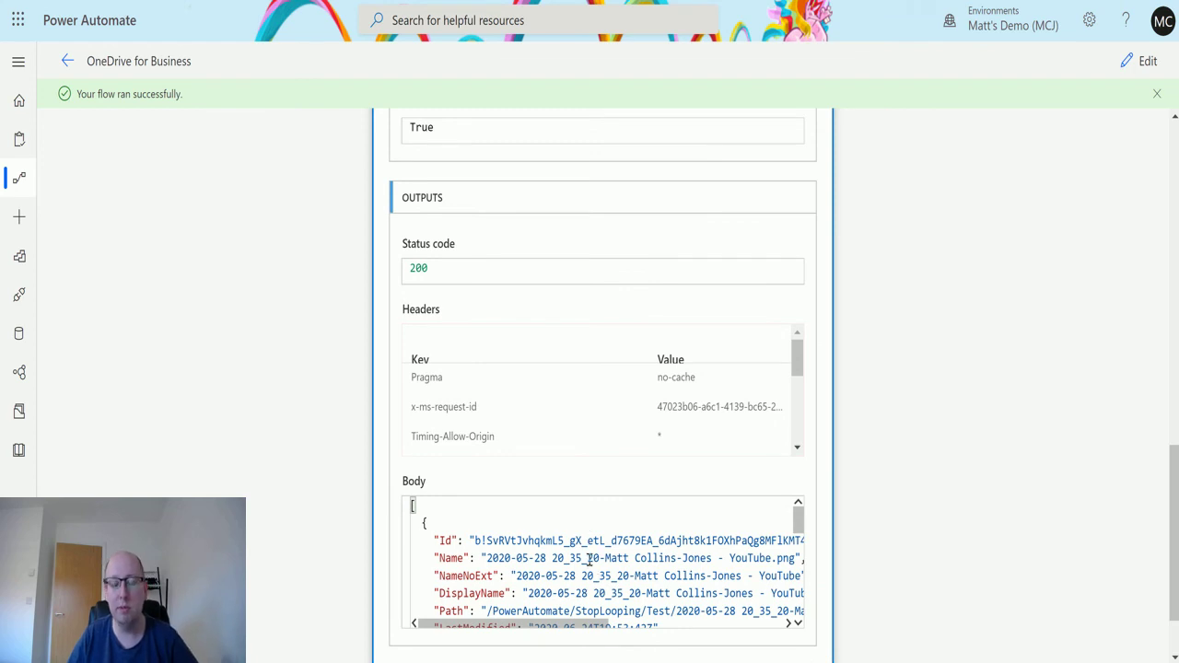
scroll(589, 559, down, 6)
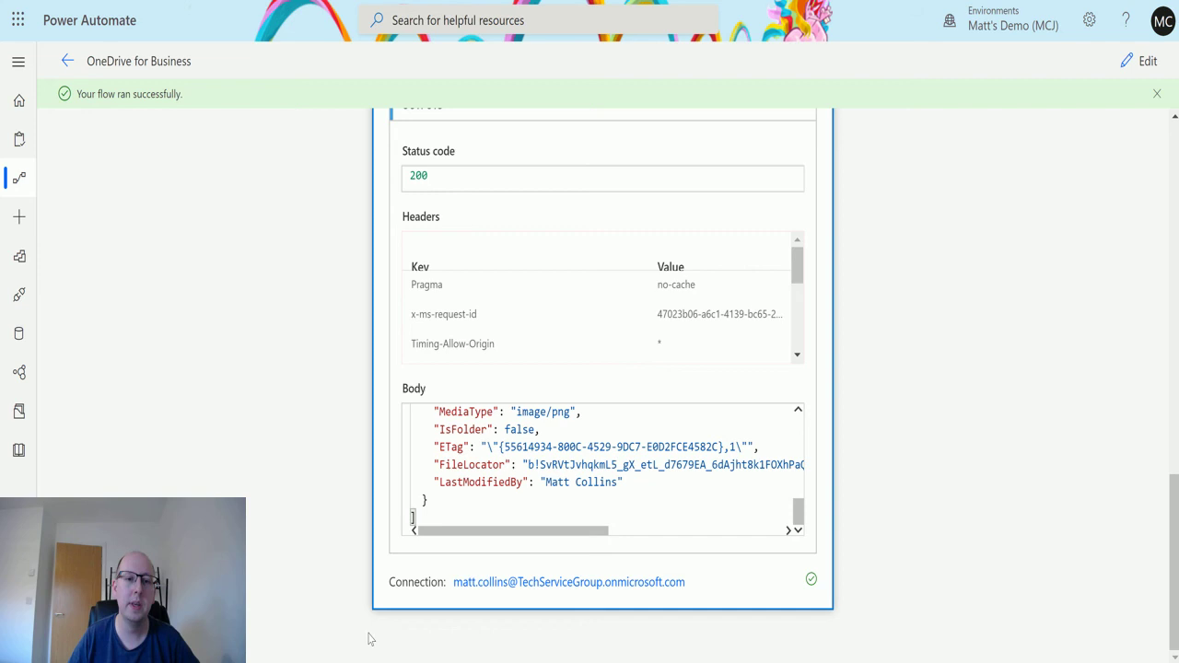
Switch to OneDrive and open the Test folder inside StopLooping to check the extracted files
key(ctrl+Tab)
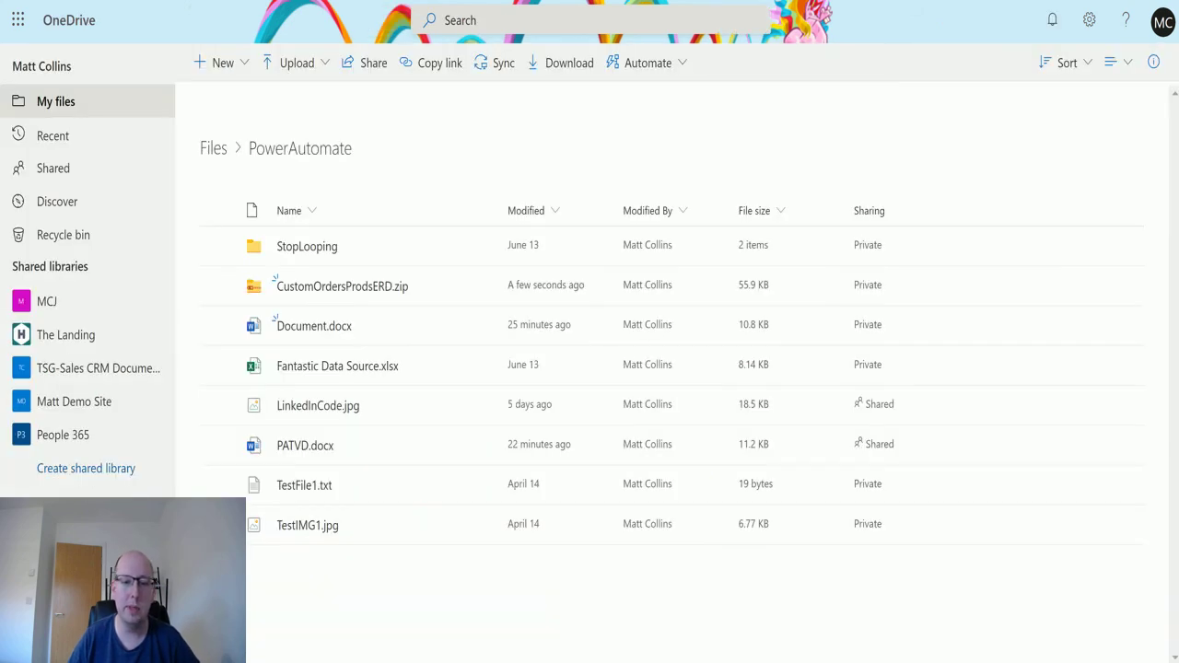
click(315, 250)
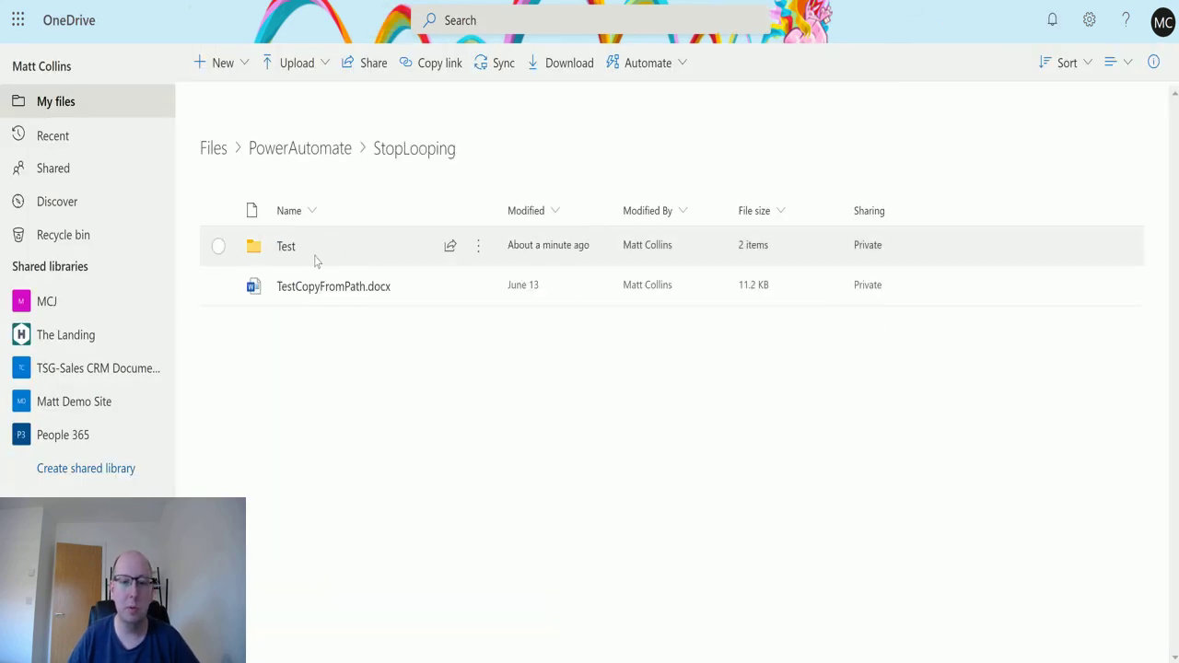
click(286, 247)
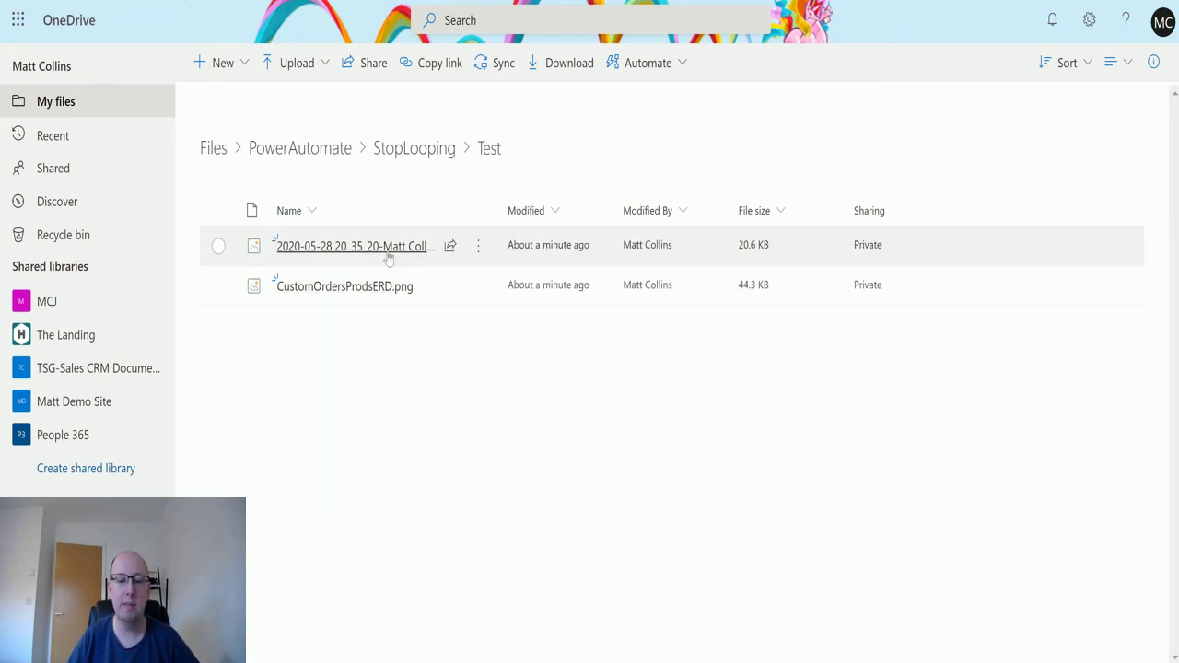
Go back up to the PowerAutomate folder, open CustomOrdersProdsERD.zip and select the first image in the archive
click(415, 150)
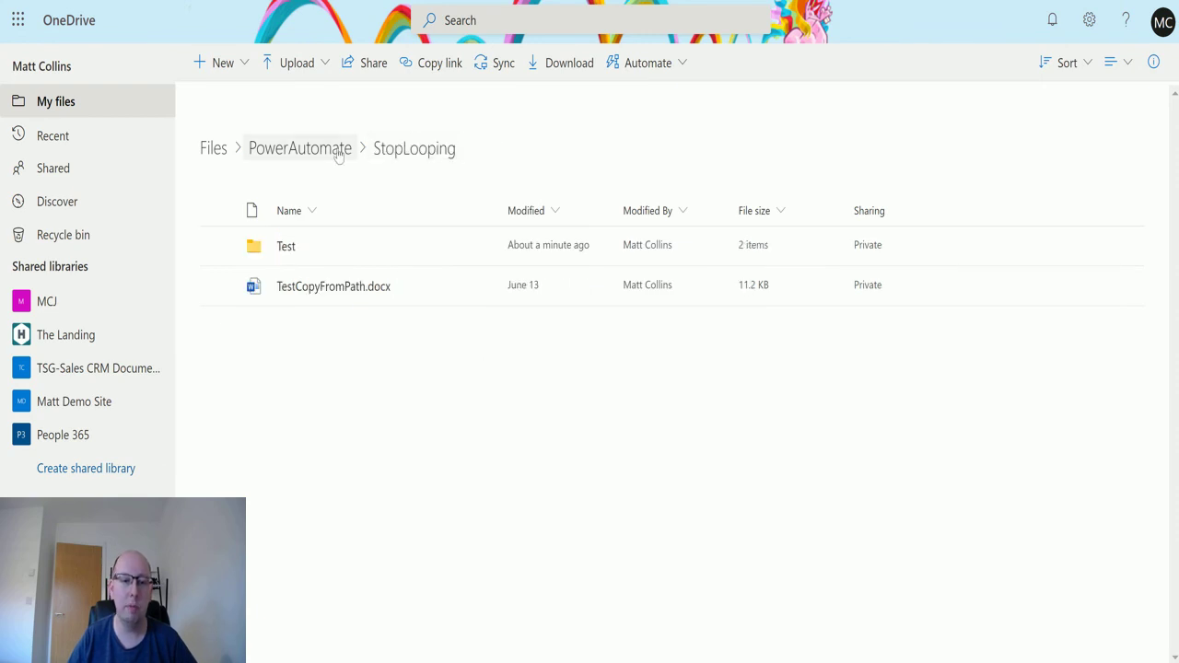
click(324, 151)
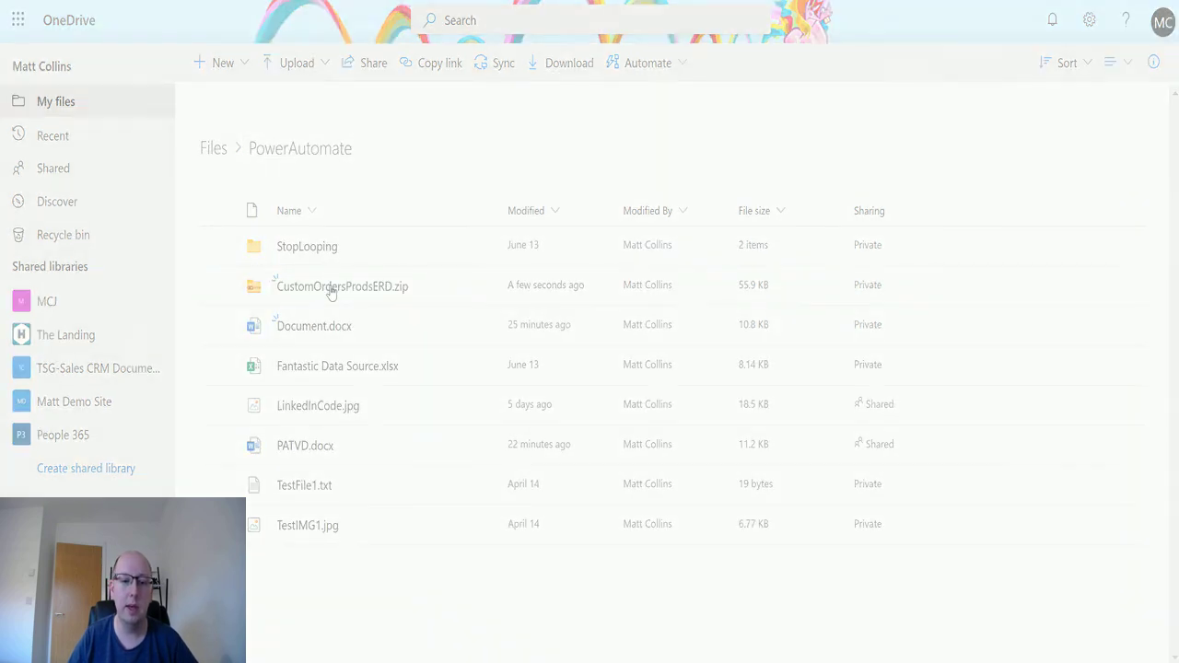
click(331, 291)
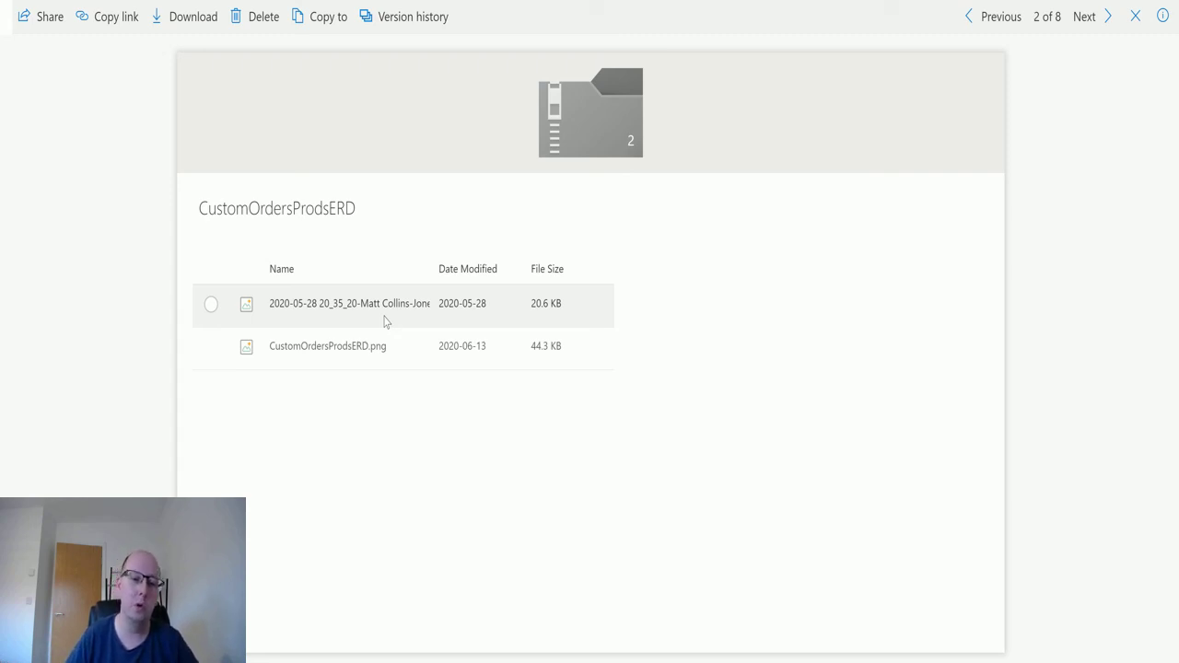
click(346, 309)
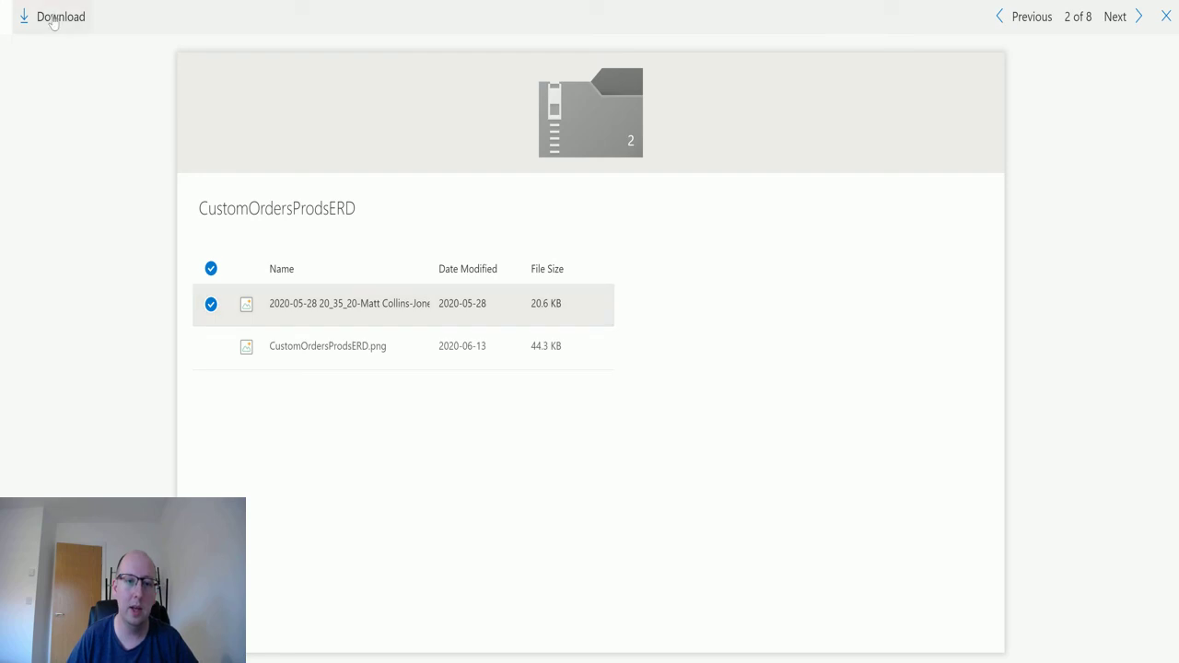